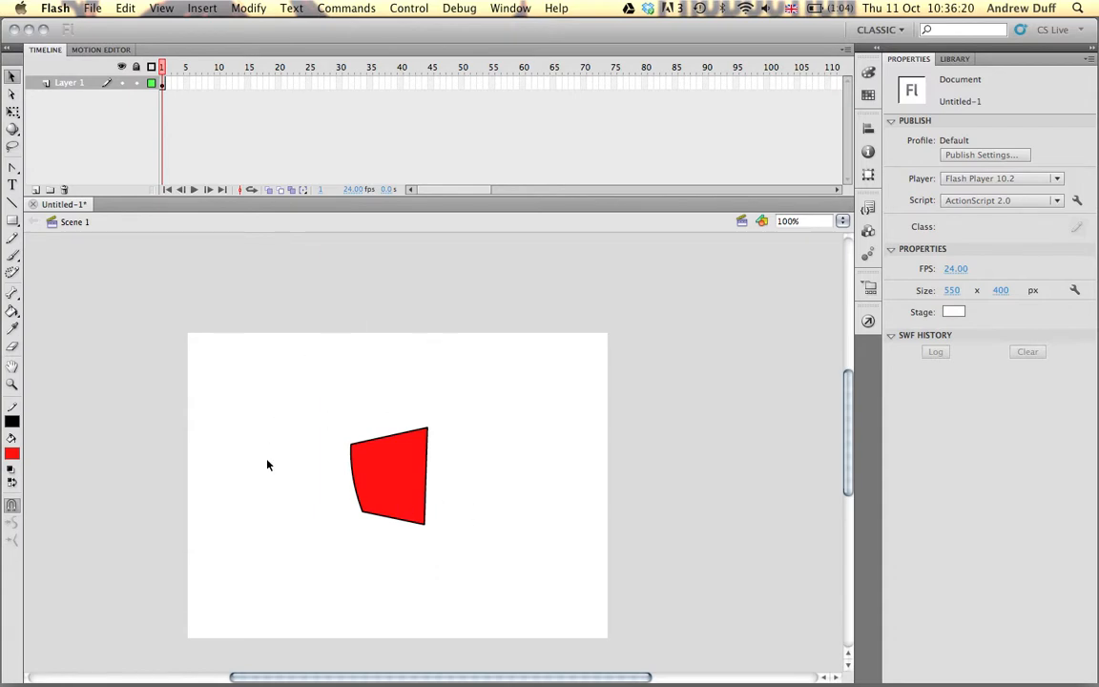
# Step: Move the red shape off the stage, just beyond its left edge, to X about -121
pyautogui.moveTo(359, 553); pyautogui.dragTo(405, 520)
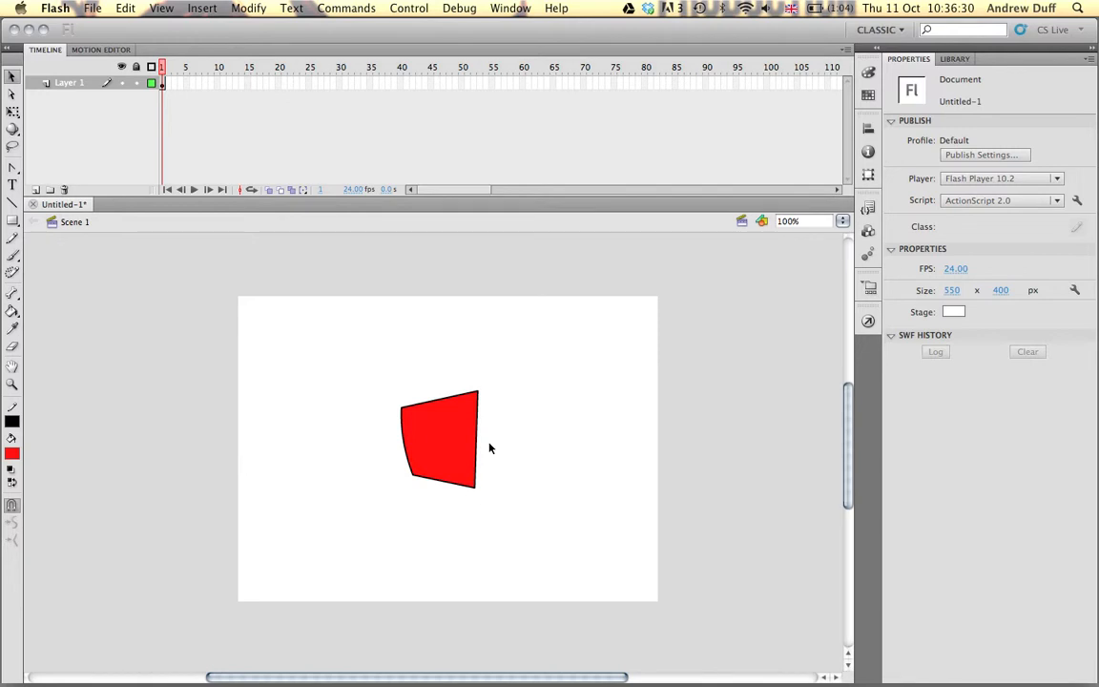
pyautogui.click(434, 437)
pyautogui.moveTo(435, 437); pyautogui.dragTo(185, 435)
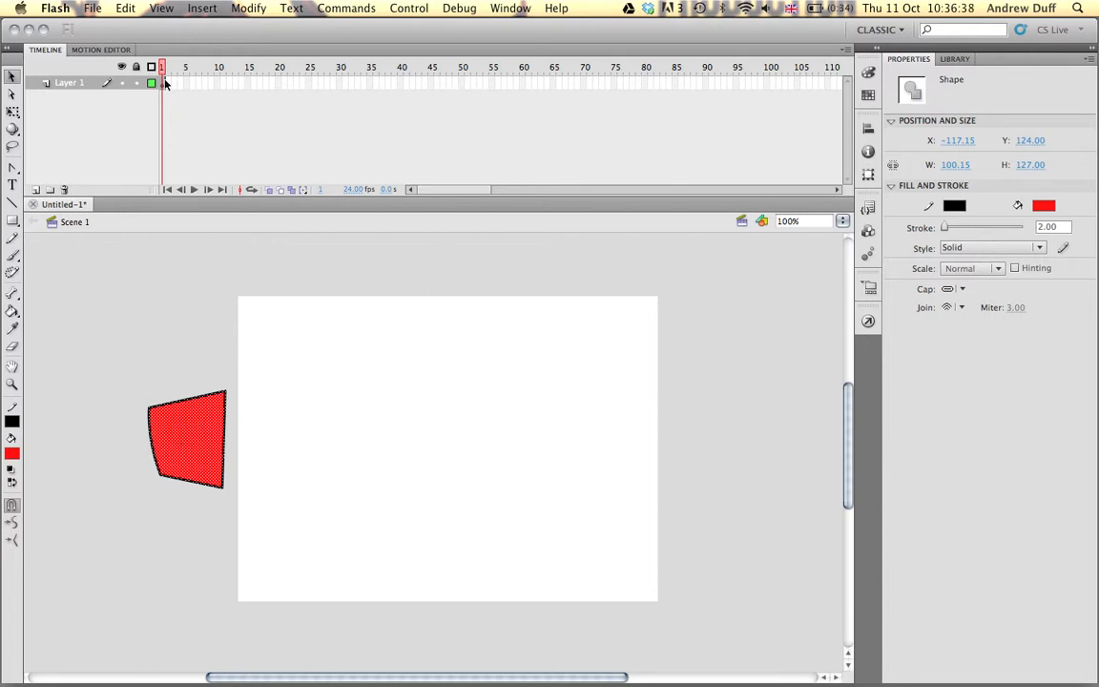
pyautogui.moveTo(173, 436)
pyautogui.mouseDown()
pyautogui.moveTo(719, 434)
pyautogui.moveTo(179, 442)
pyautogui.mouseUp()
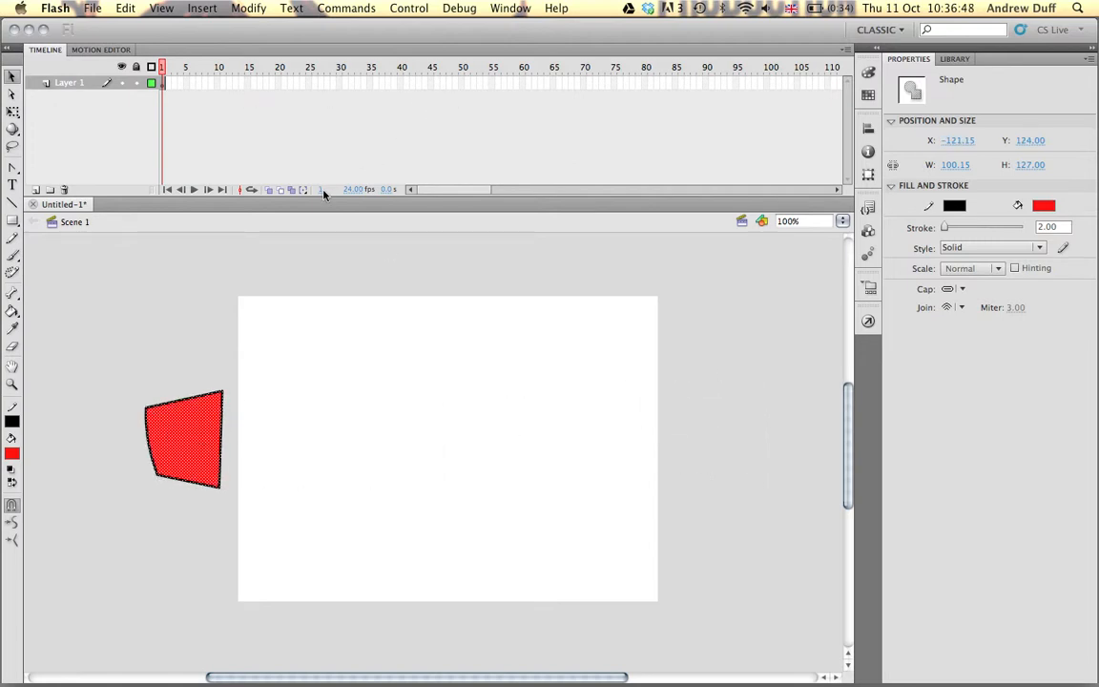
# Step: Insert a keyframe at frame 50 of Layer 1
pyautogui.click(460, 86)
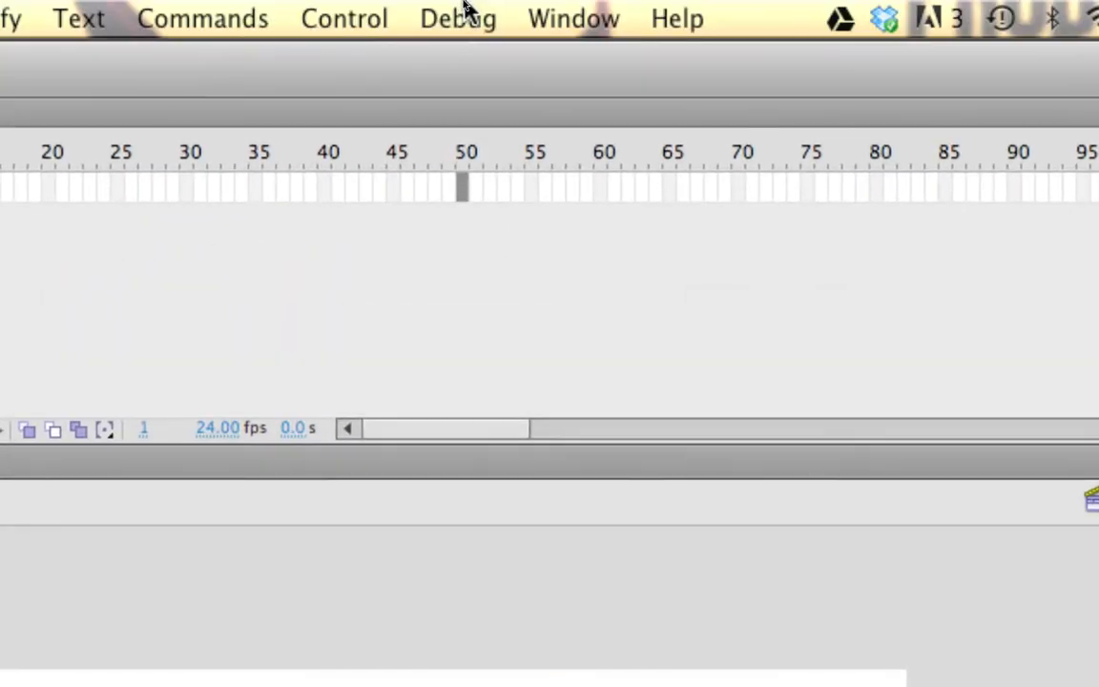
pyautogui.rightClick(464, 188)
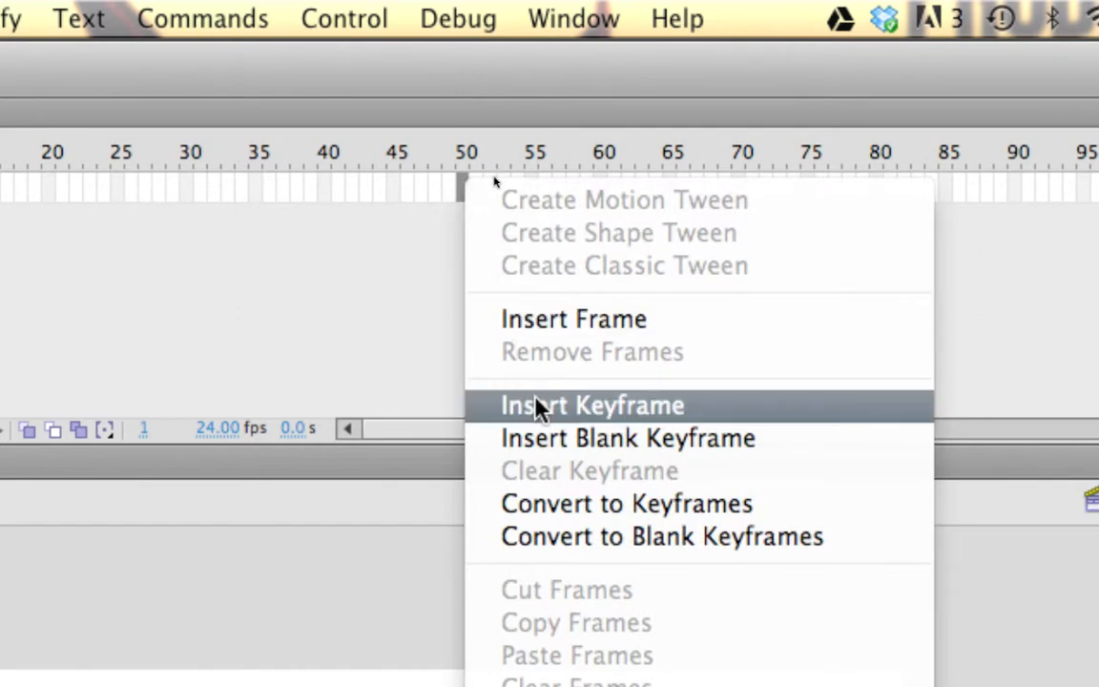
pyautogui.click(717, 411)
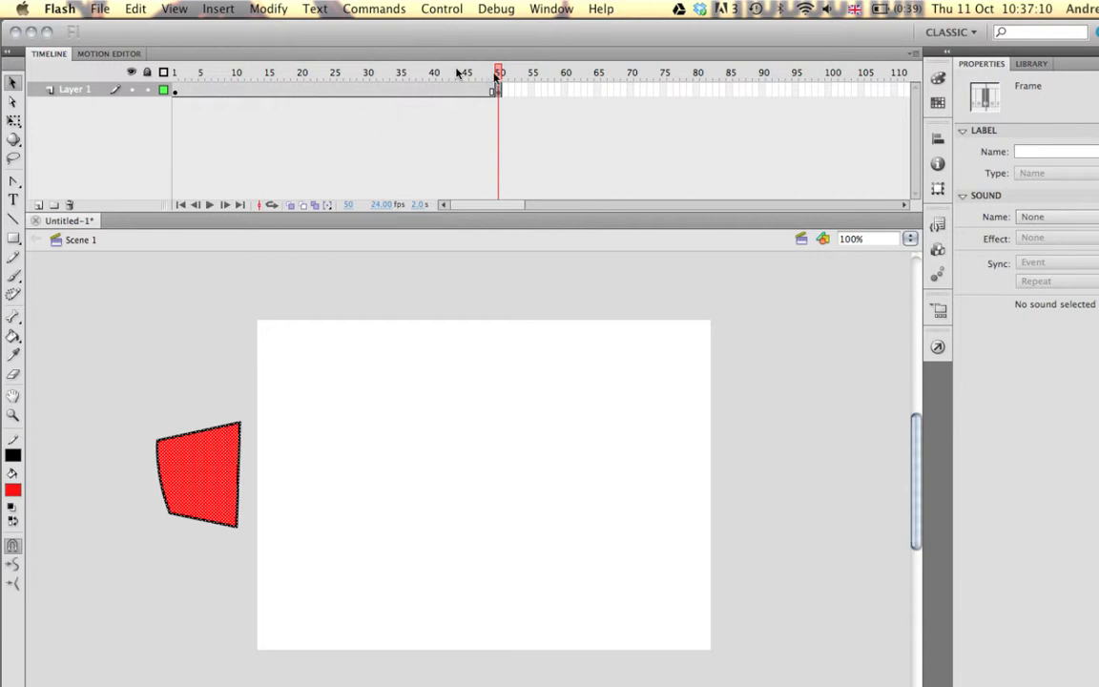
# Step: At frame 50, move the red shape across the stage and past its right edge, to X about 567
pyautogui.moveTo(498, 74); pyautogui.dragTo(143, 74)
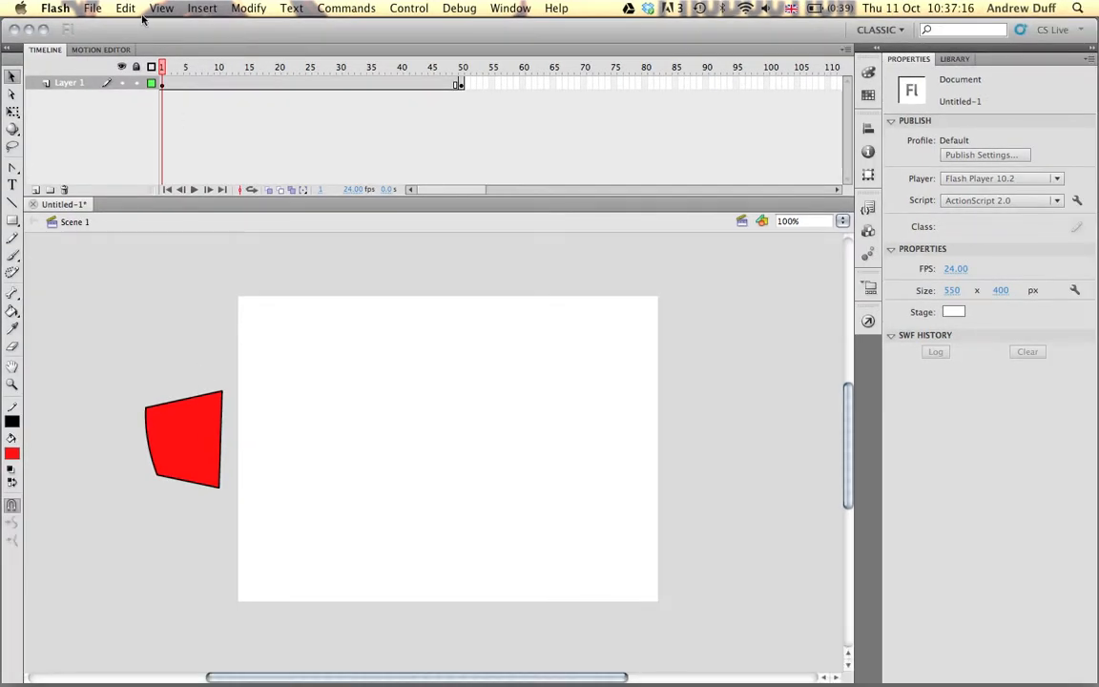
pyautogui.moveTo(160, 75); pyautogui.dragTo(464, 69)
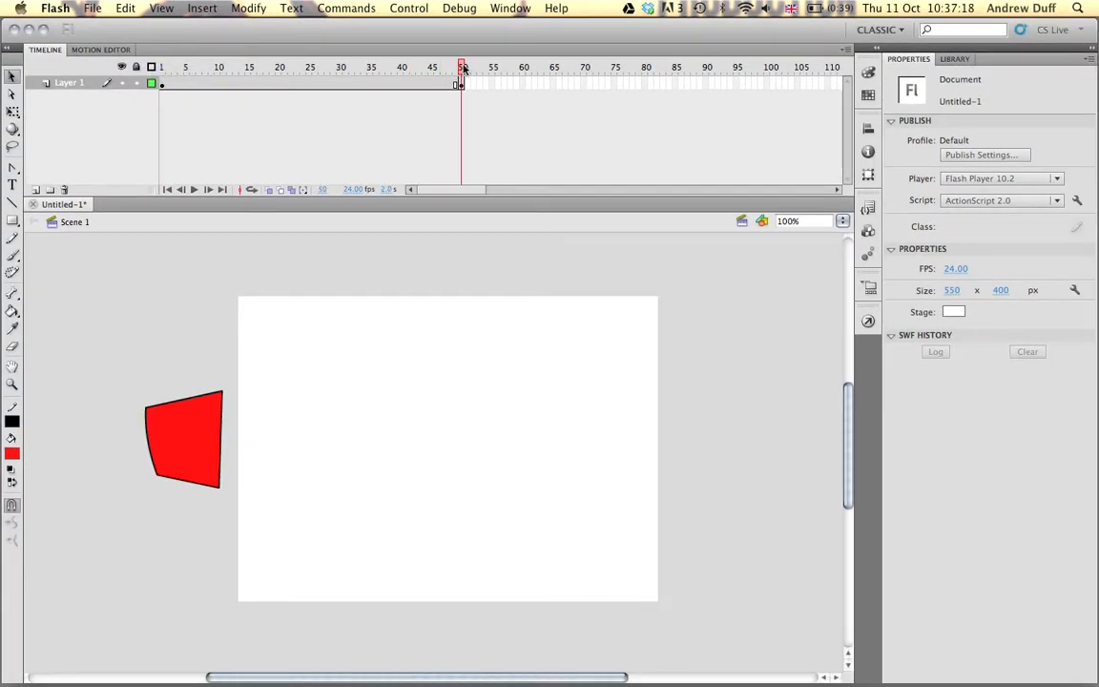
pyautogui.click(462, 84)
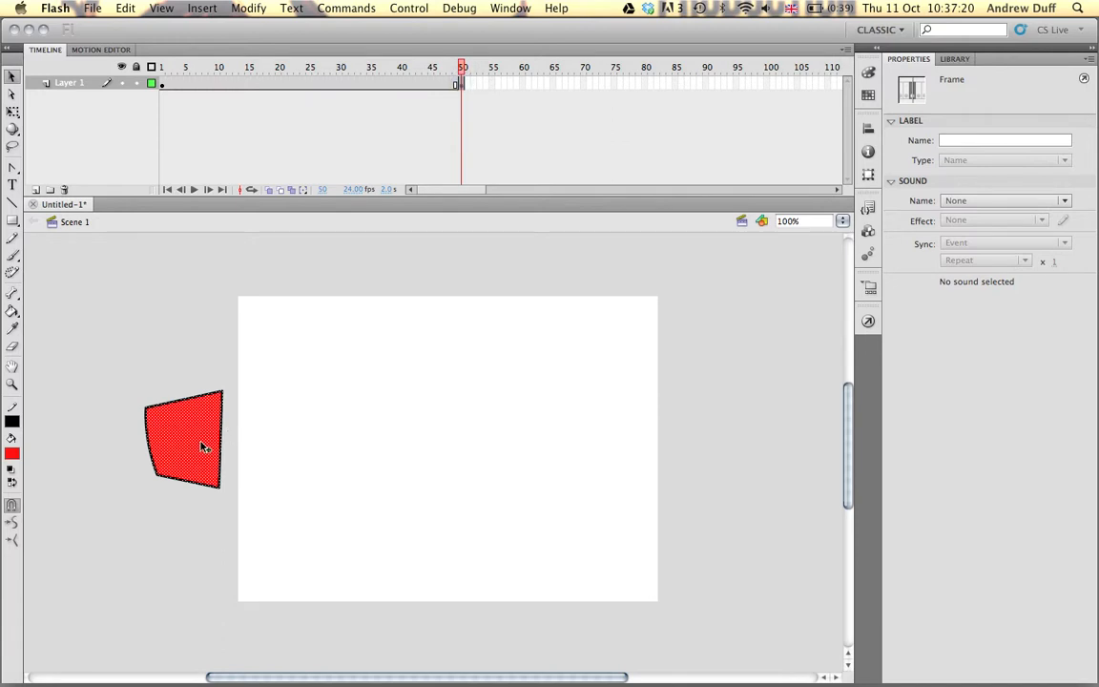
pyautogui.moveTo(173, 453); pyautogui.dragTo(695, 442)
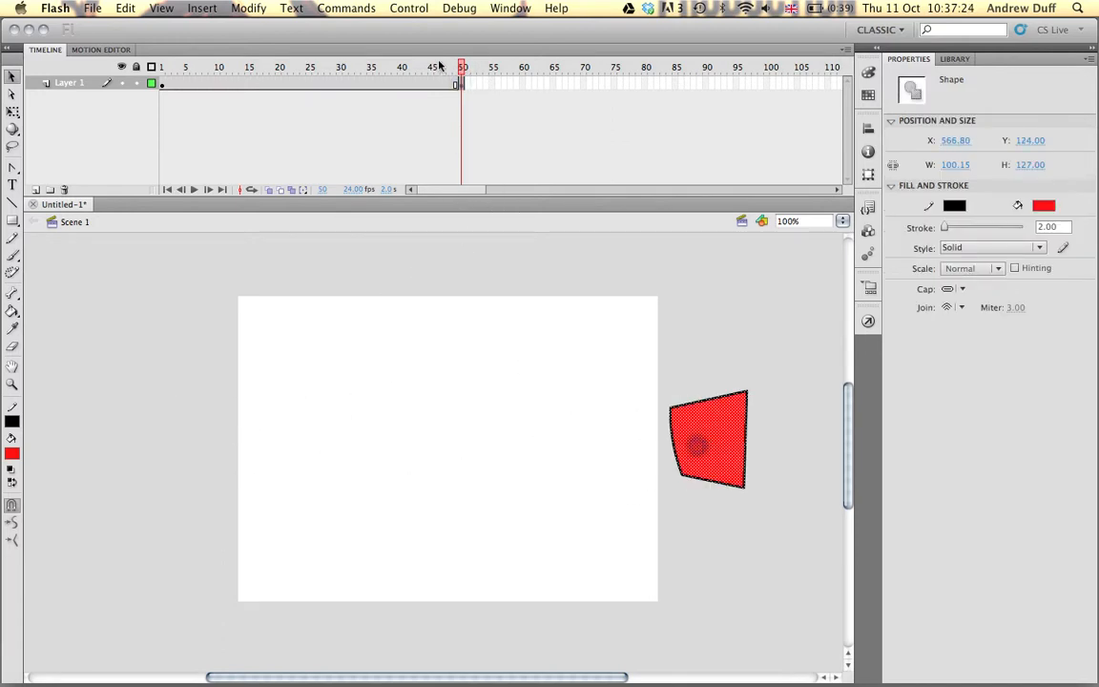
# Step: Create a shape tween on Layer 1 between the keyframes at frames 1 and 50
pyautogui.click(388, 67)
pyautogui.moveTo(359, 76); pyautogui.dragTo(202, 76)
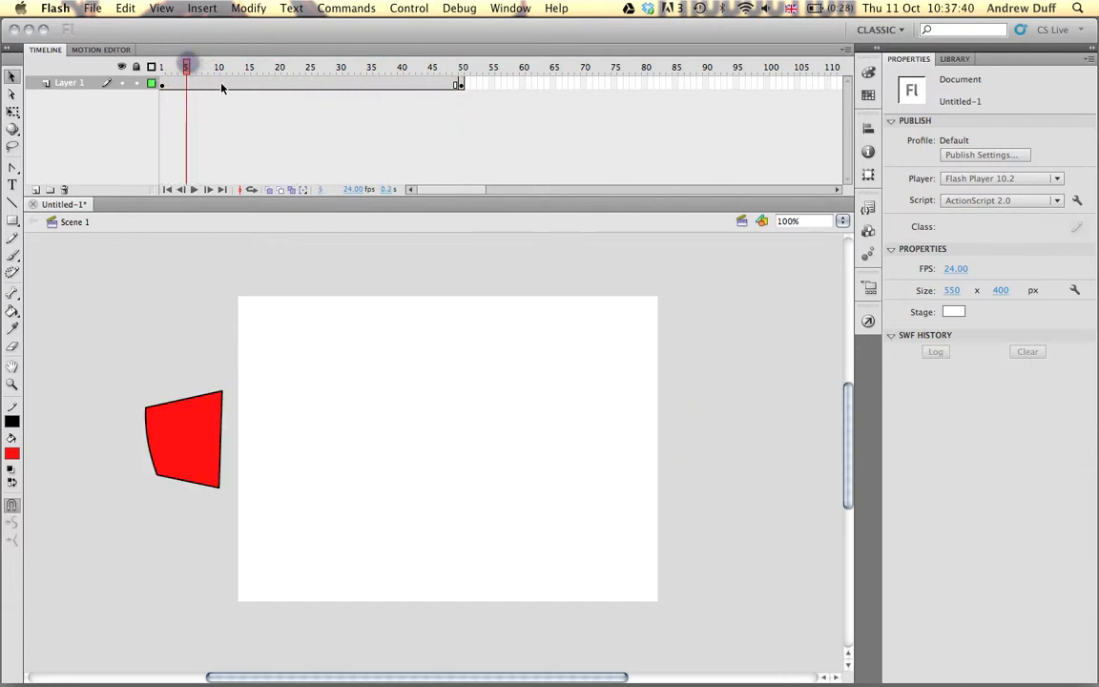
pyautogui.click(222, 83)
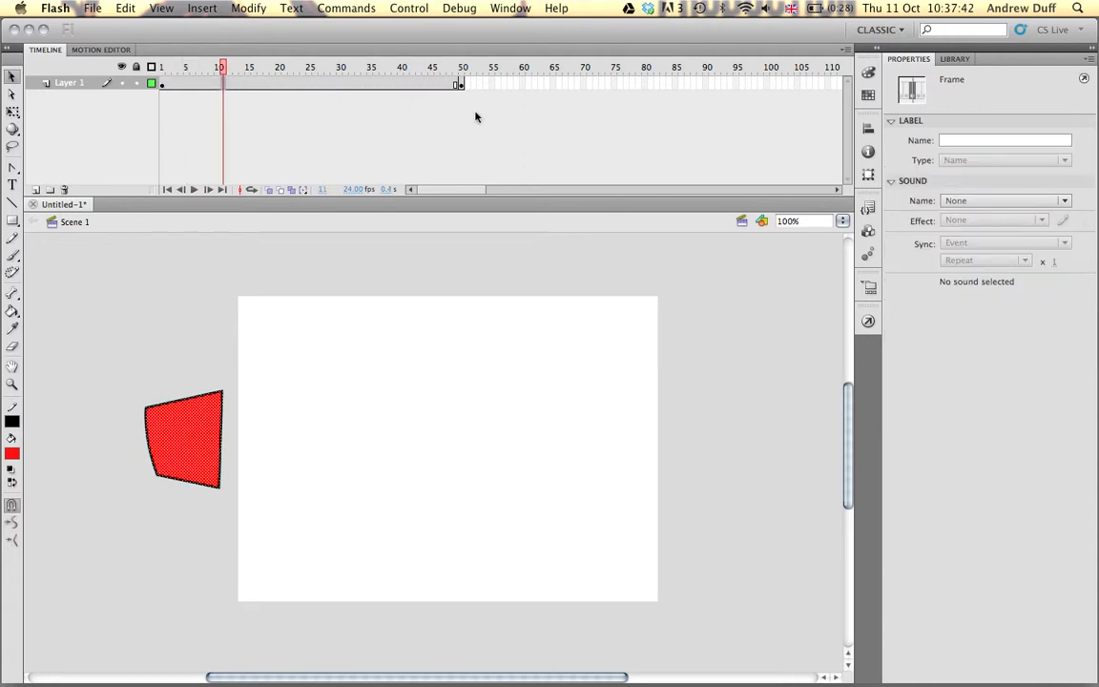
pyautogui.click(461, 84)
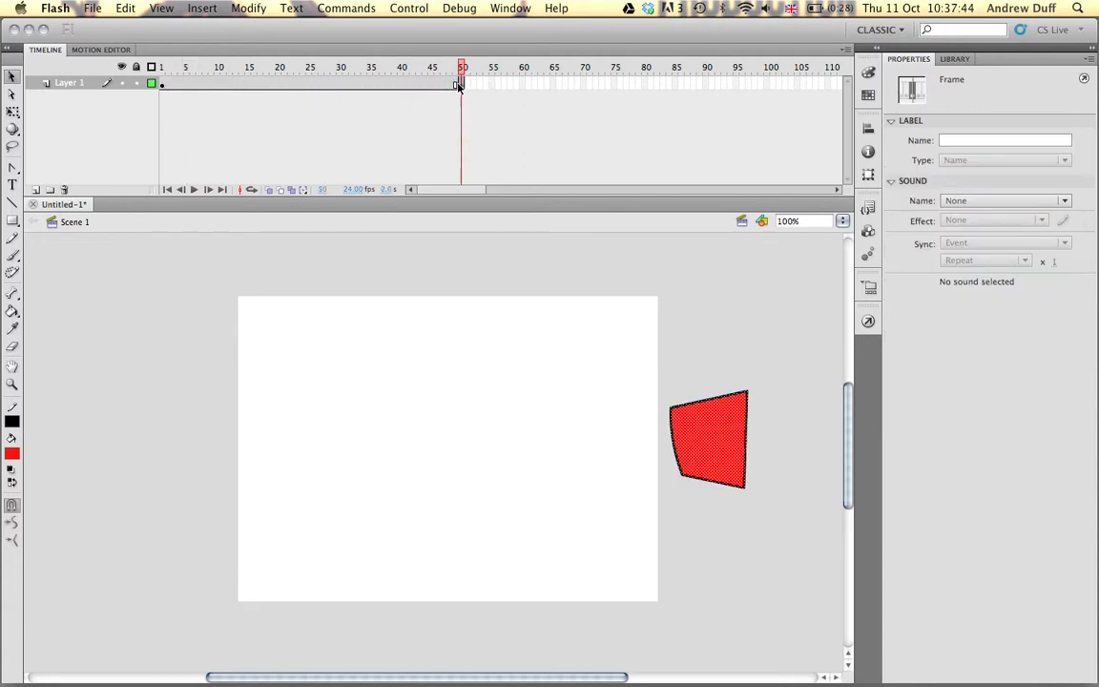
pyautogui.click(250, 84)
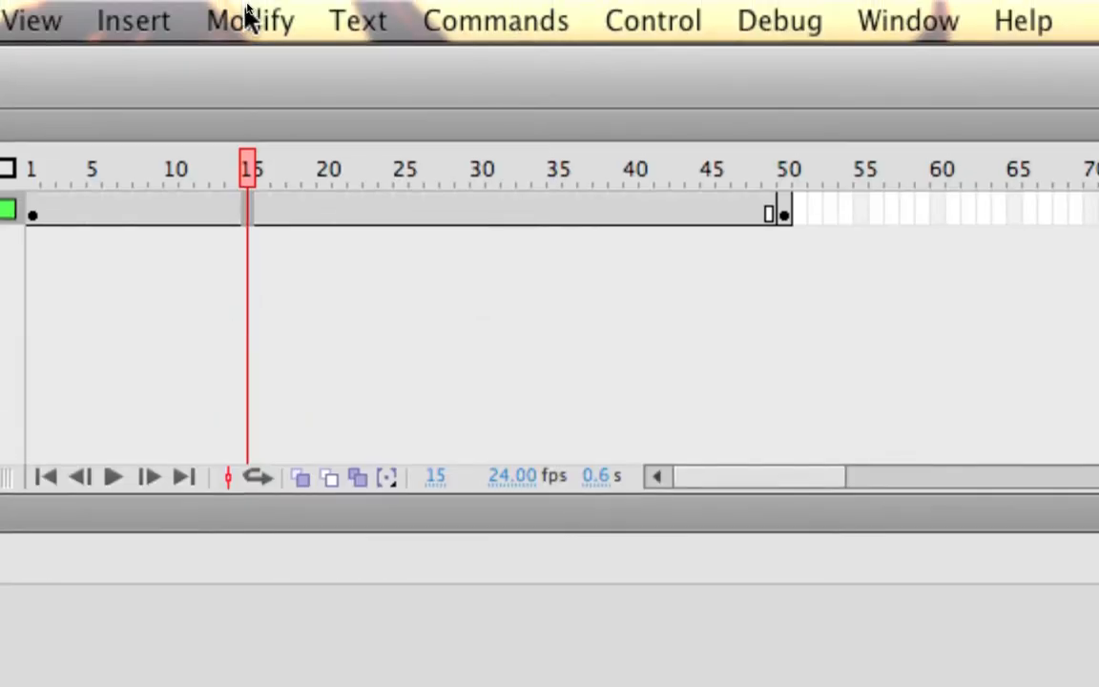
pyautogui.click(294, 216)
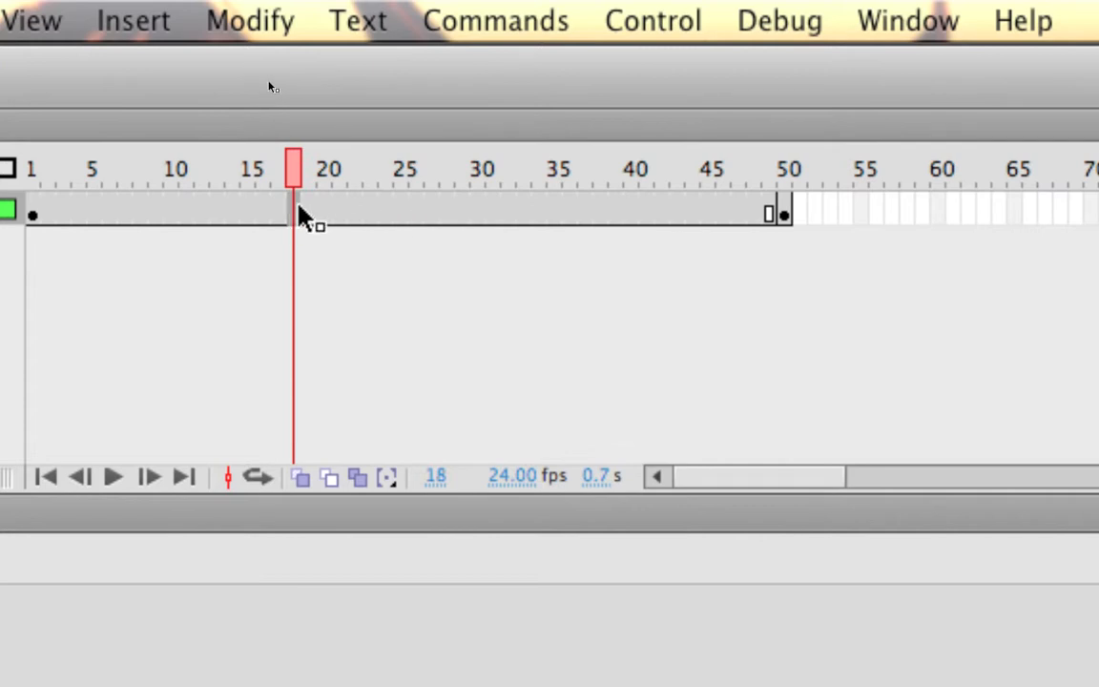
pyautogui.rightClick(298, 216)
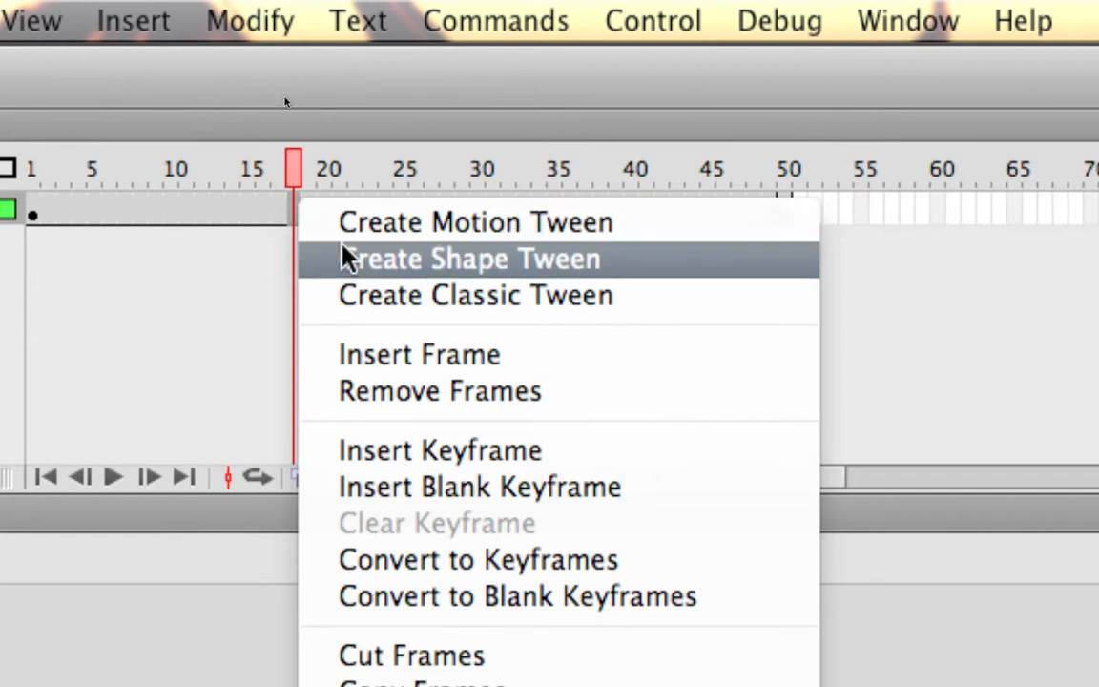
pyautogui.click(410, 258)
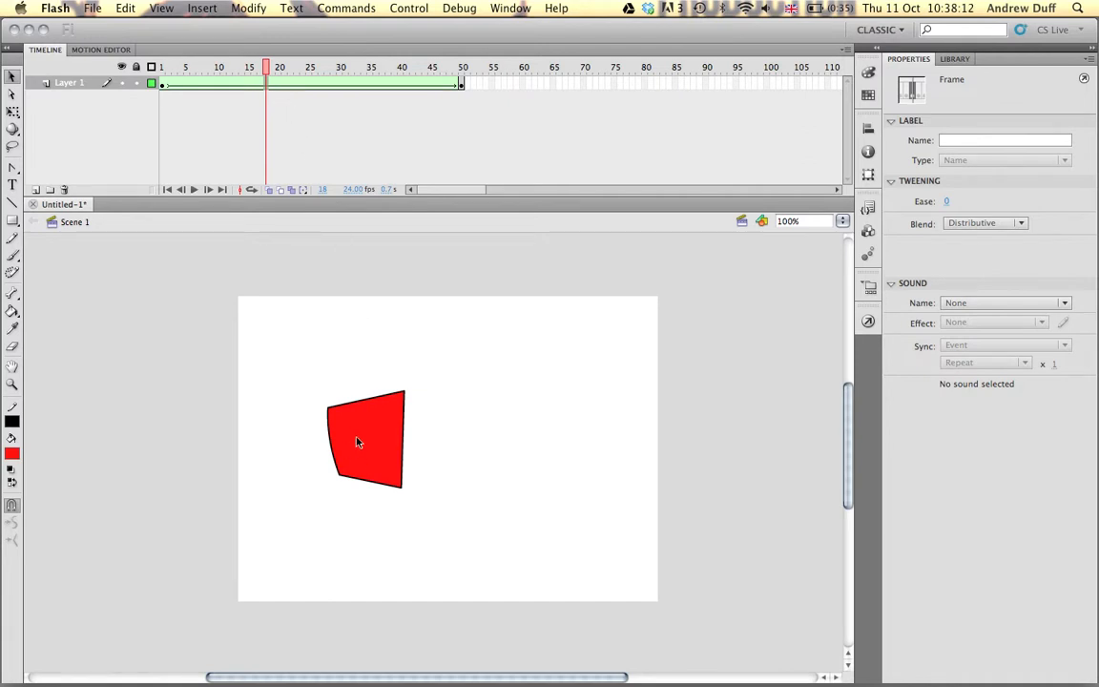
# Step: Return to frame 1, test the movie to view the shape's movement across the stage, and close the preview
pyautogui.moveTo(269, 79); pyautogui.dragTo(152, 68)
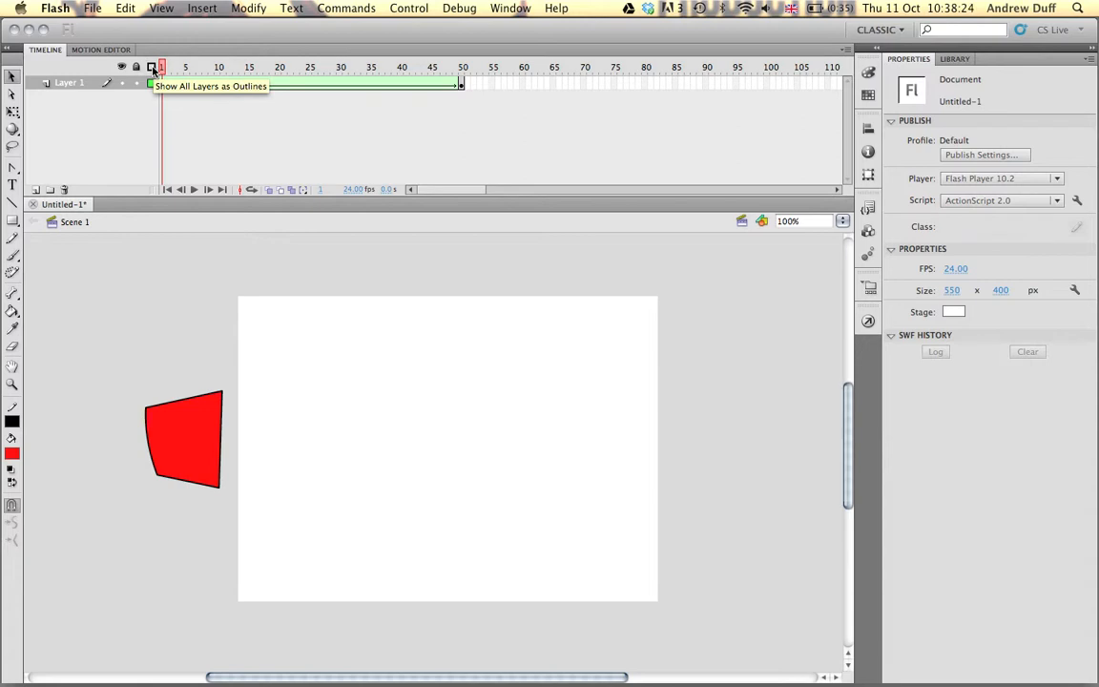
pyautogui.press('super+Return')
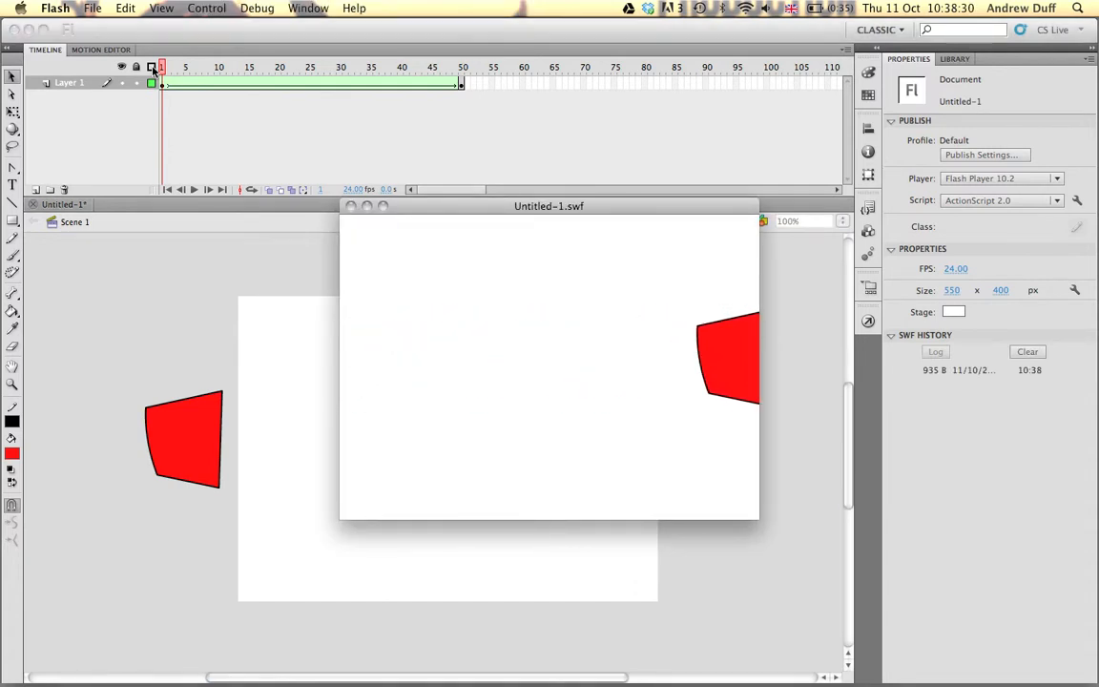
pyautogui.click(351, 206)
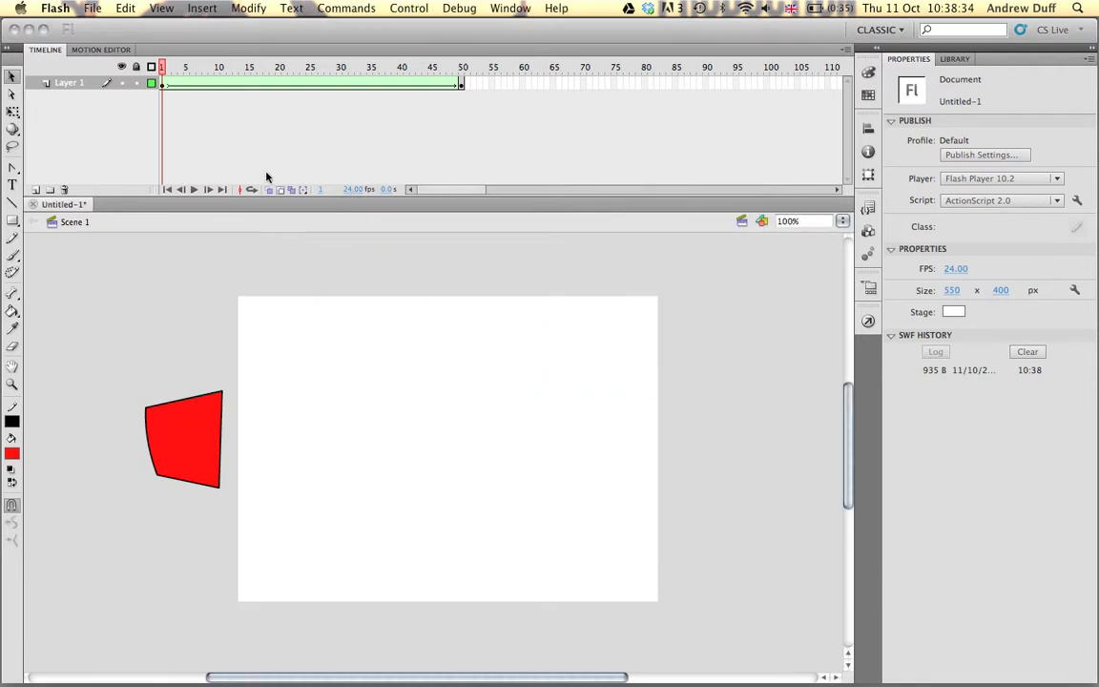
# Step: At frame 50, reshape the red shape into a right-pointing triangle about 113 px wide and 114 px high by moving its corners
pyautogui.moveTo(163, 70); pyautogui.dragTo(449, 67)
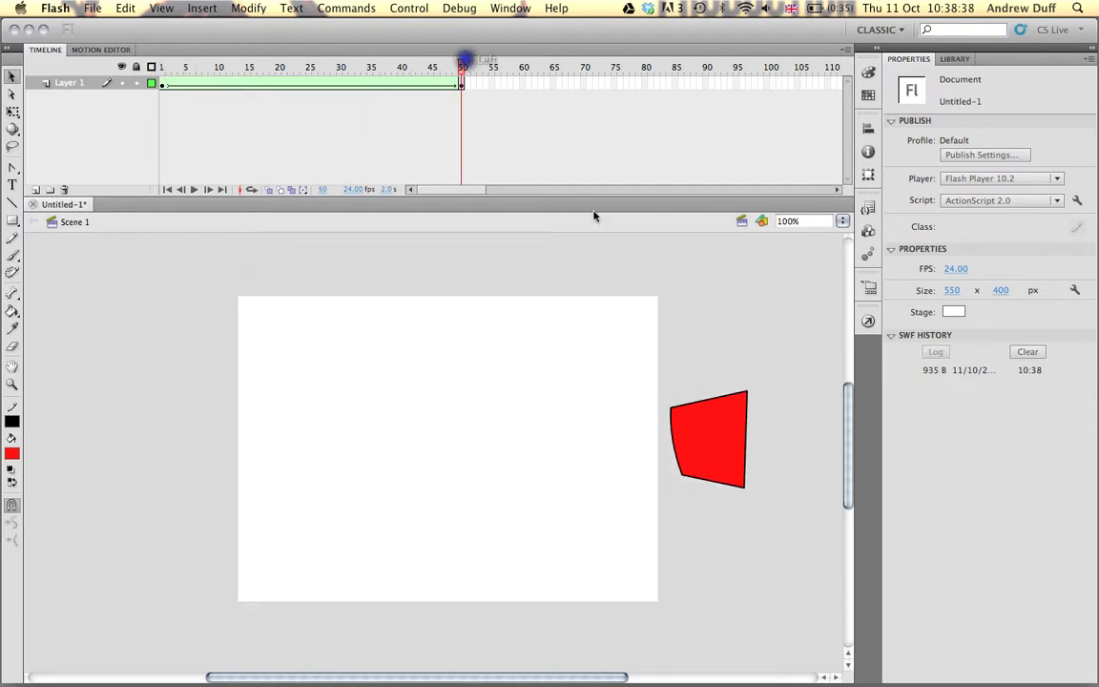
pyautogui.click(735, 459)
pyautogui.doubleClick(702, 441)
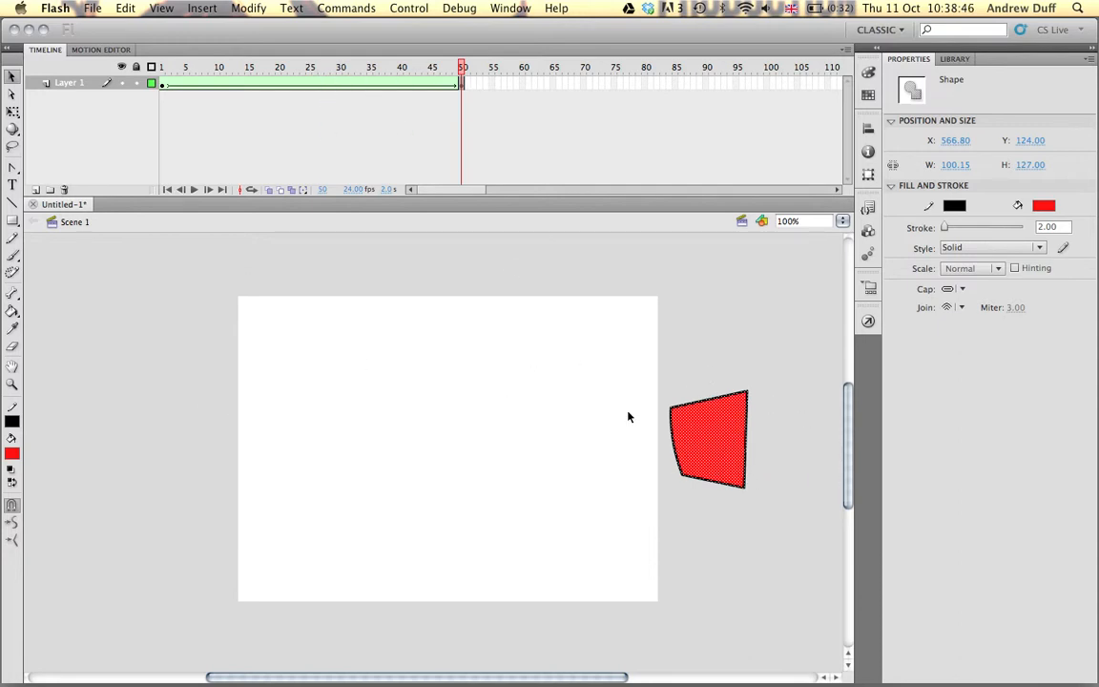
pyautogui.click(12, 80)
pyautogui.click(790, 355)
pyautogui.click(759, 384)
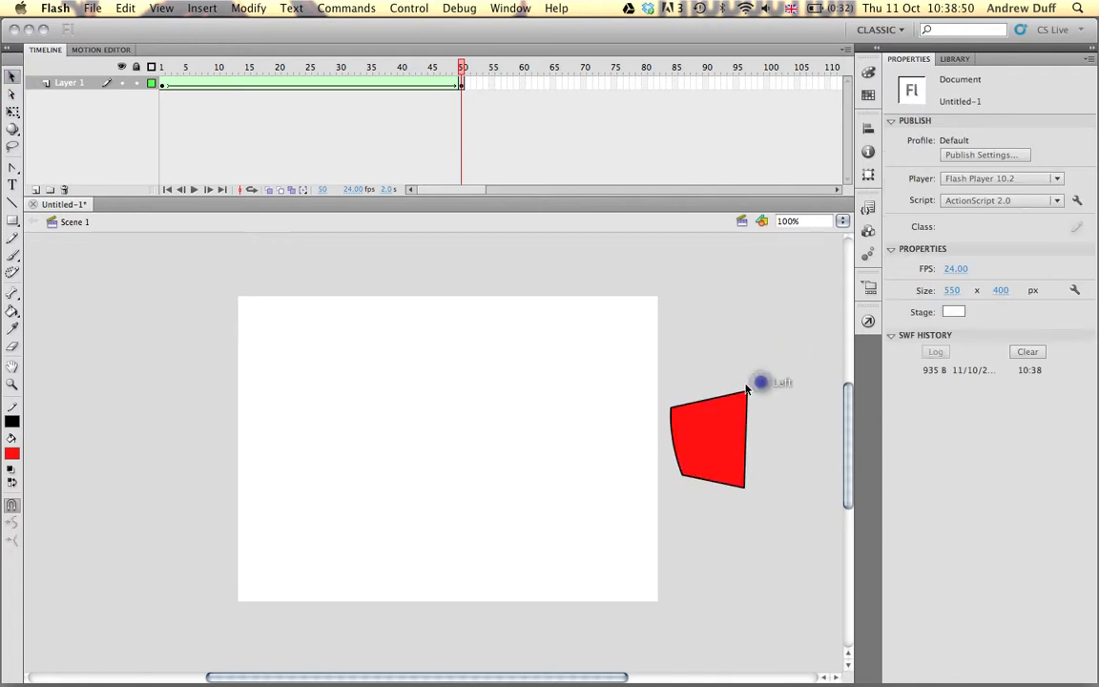
pyautogui.moveTo(748, 391)
pyautogui.mouseDown()
pyautogui.moveTo(731, 431)
pyautogui.moveTo(744, 409)
pyautogui.mouseUp()
pyautogui.moveTo(683, 479); pyautogui.dragTo(666, 483)
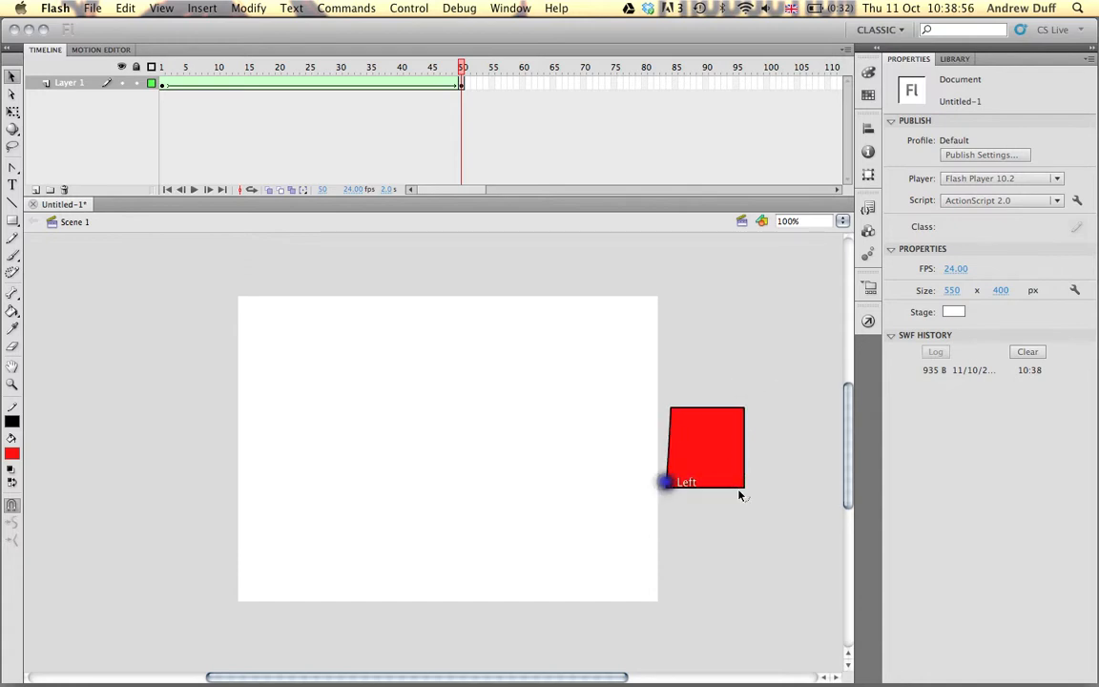
pyautogui.moveTo(744, 487); pyautogui.dragTo(699, 440)
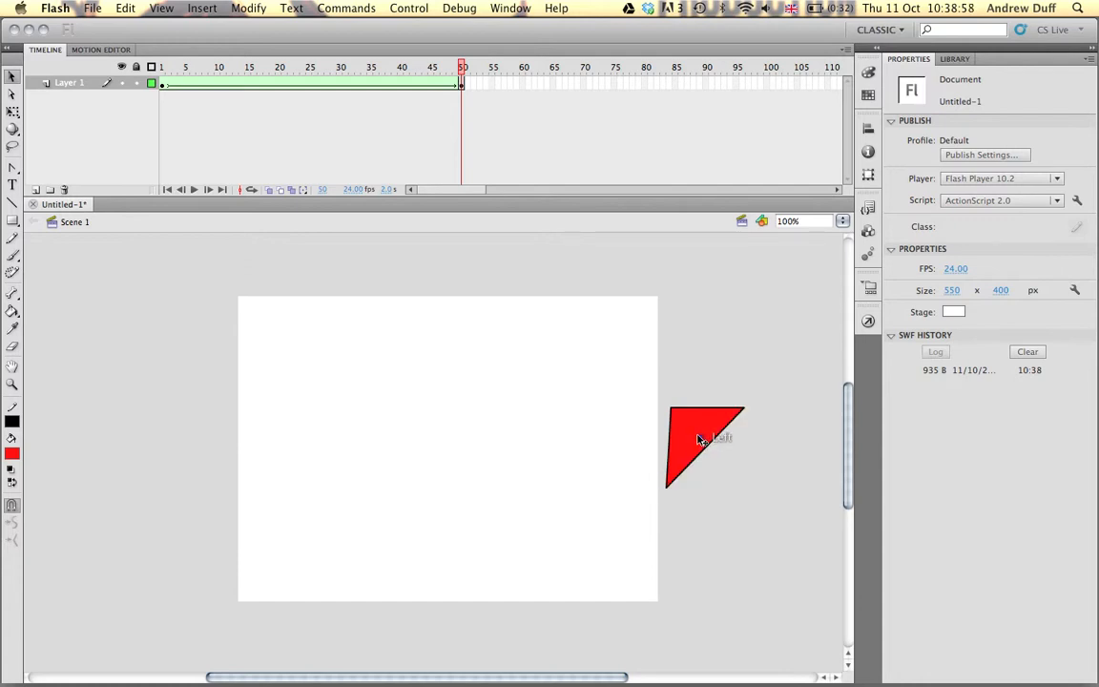
pyautogui.moveTo(744, 410); pyautogui.dragTo(711, 465)
pyautogui.moveTo(674, 411); pyautogui.dragTo(666, 401)
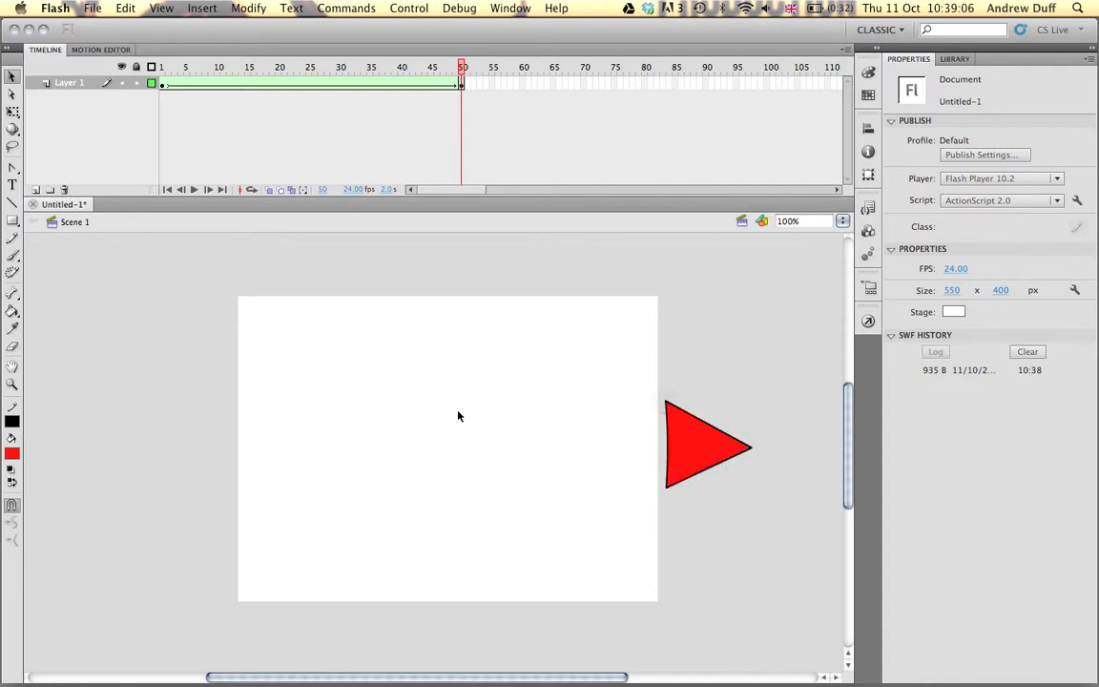
# Step: Give the triangle at frame 50 a bright green fill and a red stroke 15.45 thick
pyautogui.click(682, 453)
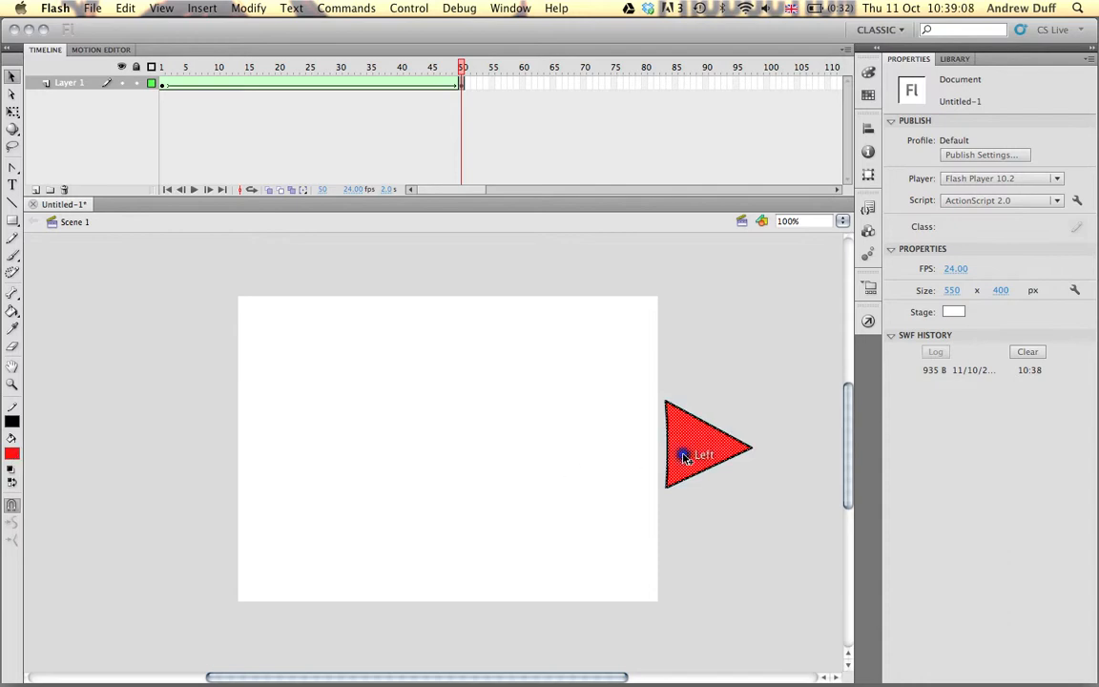
pyautogui.click(1046, 209)
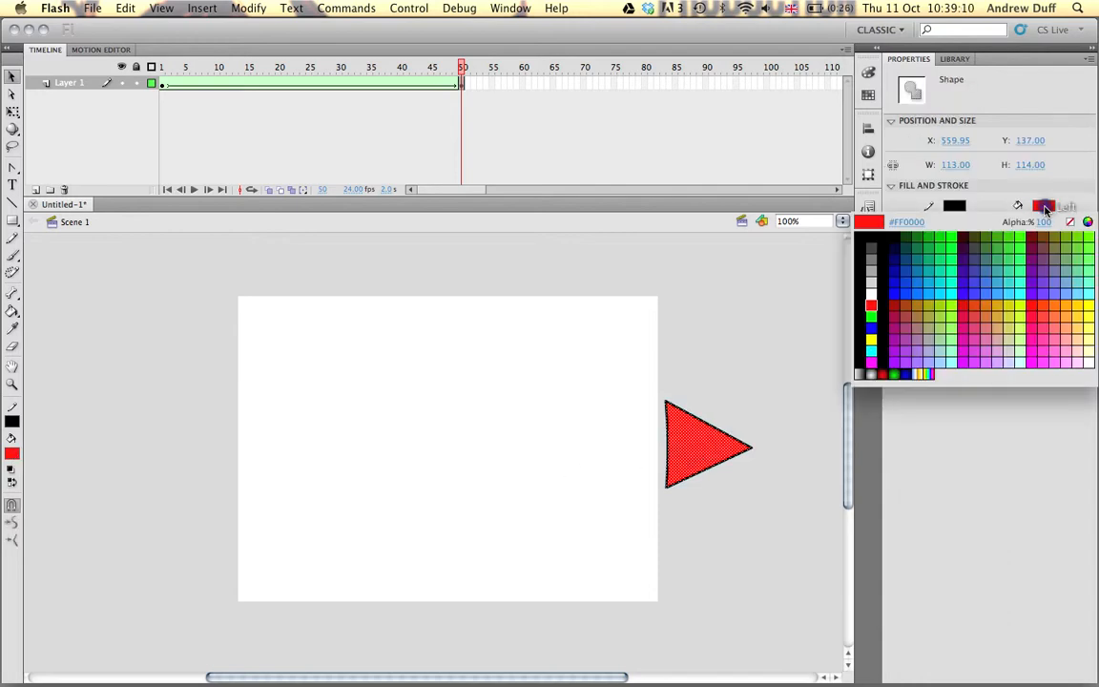
pyautogui.click(949, 238)
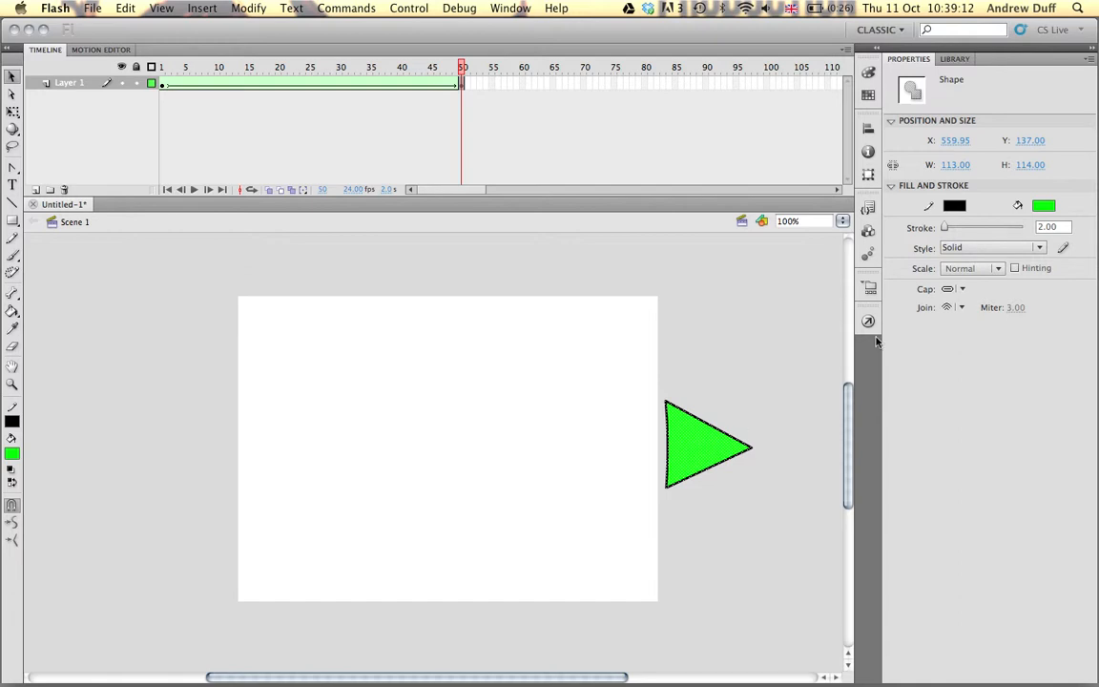
pyautogui.click(953, 208)
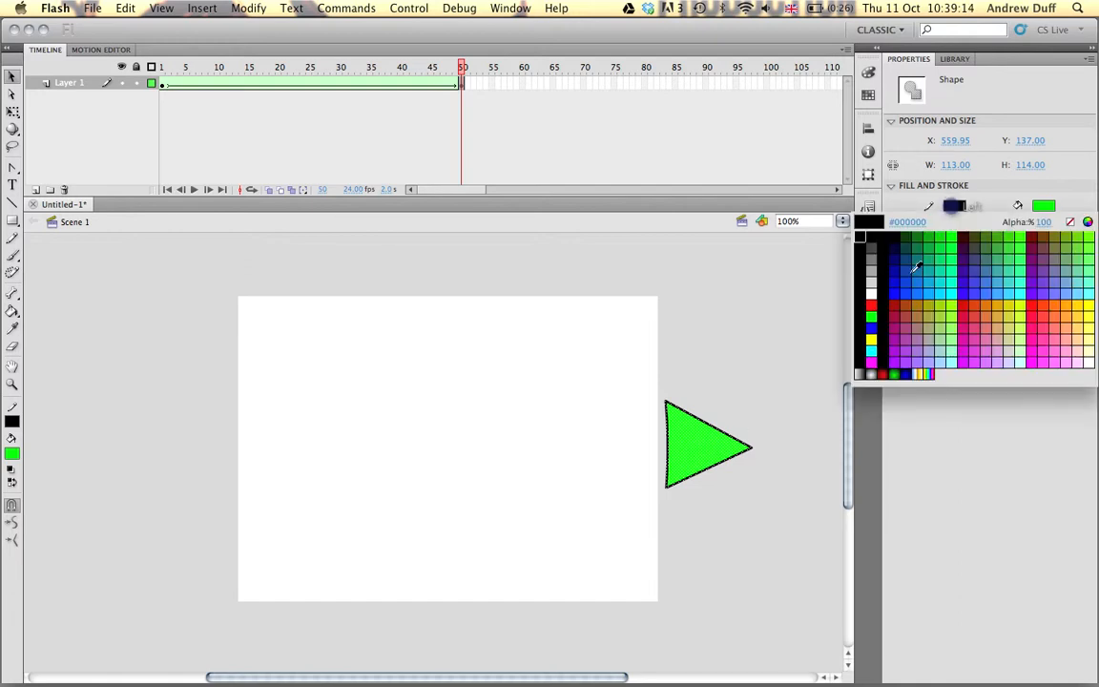
pyautogui.click(940, 306)
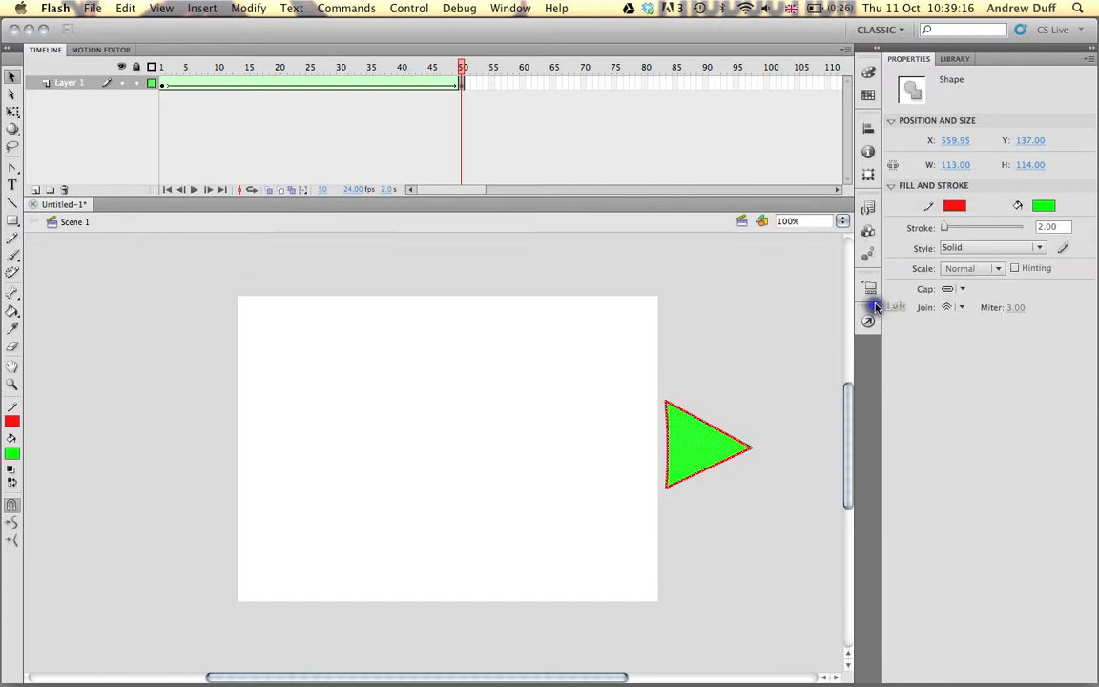
pyautogui.moveTo(948, 225); pyautogui.dragTo(951, 225)
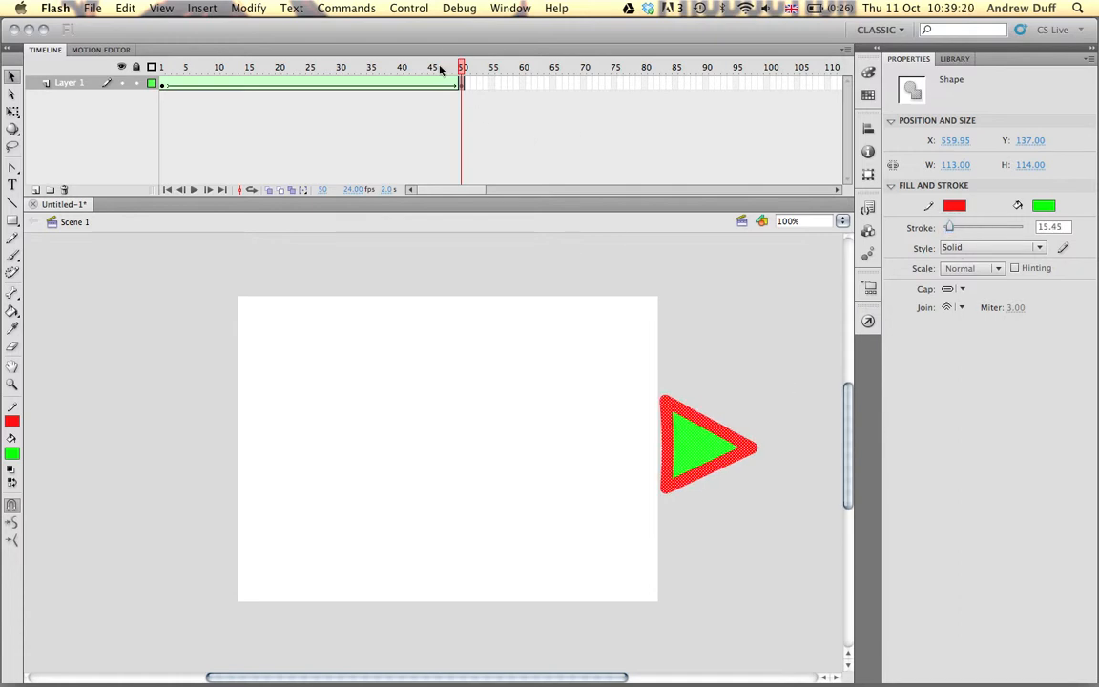
# Step: Compare the shapes at frames 1 and 50, test the movie to view the morph, and close the preview
pyautogui.click(162, 69)
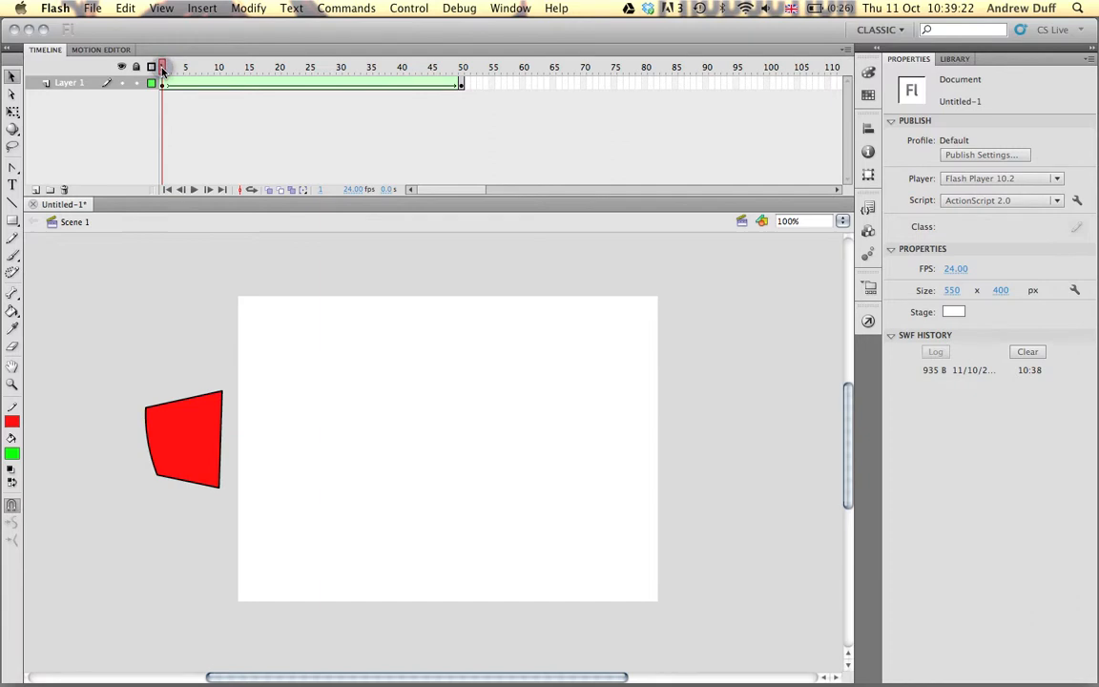
pyautogui.click(460, 67)
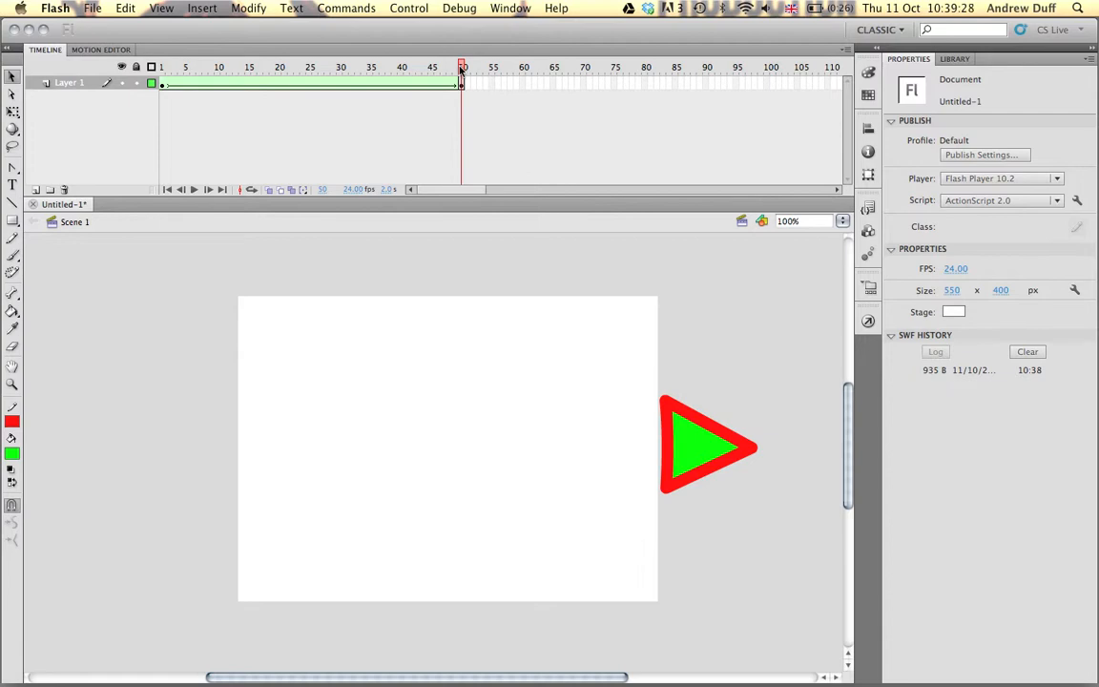
pyautogui.press('super+Return')
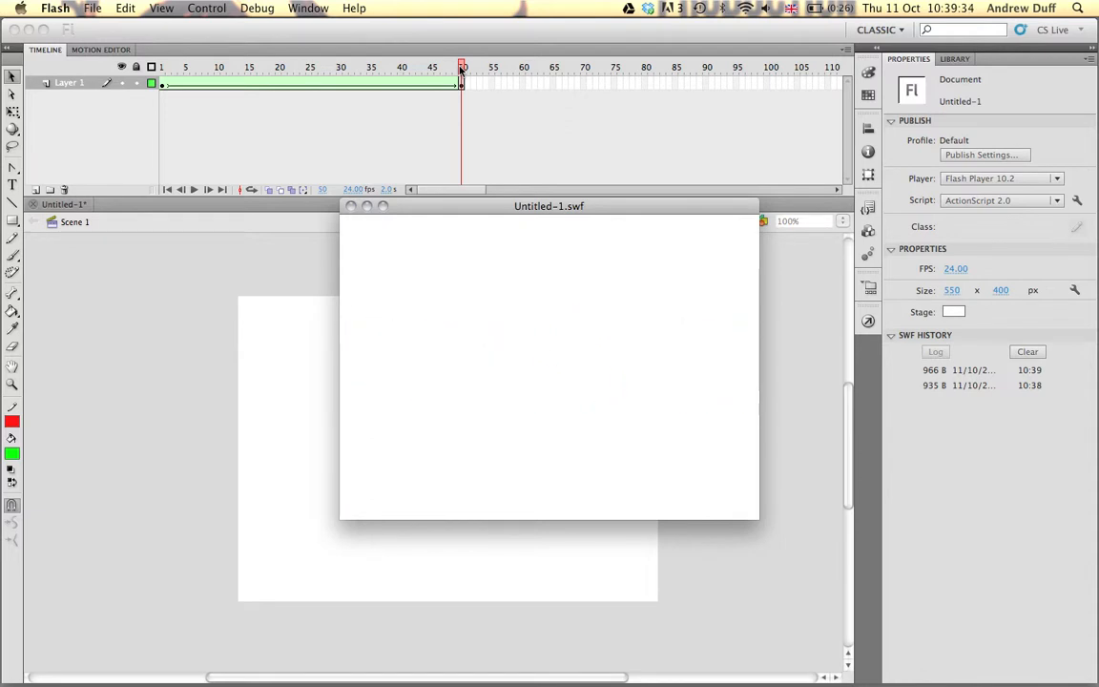
pyautogui.click(349, 207)
# Step: Move the triangle at frame 50 just inside the stage's right edge and the red shape at frame 1 just inside its left edge
pyautogui.moveTo(798, 389); pyautogui.dragTo(631, 541)
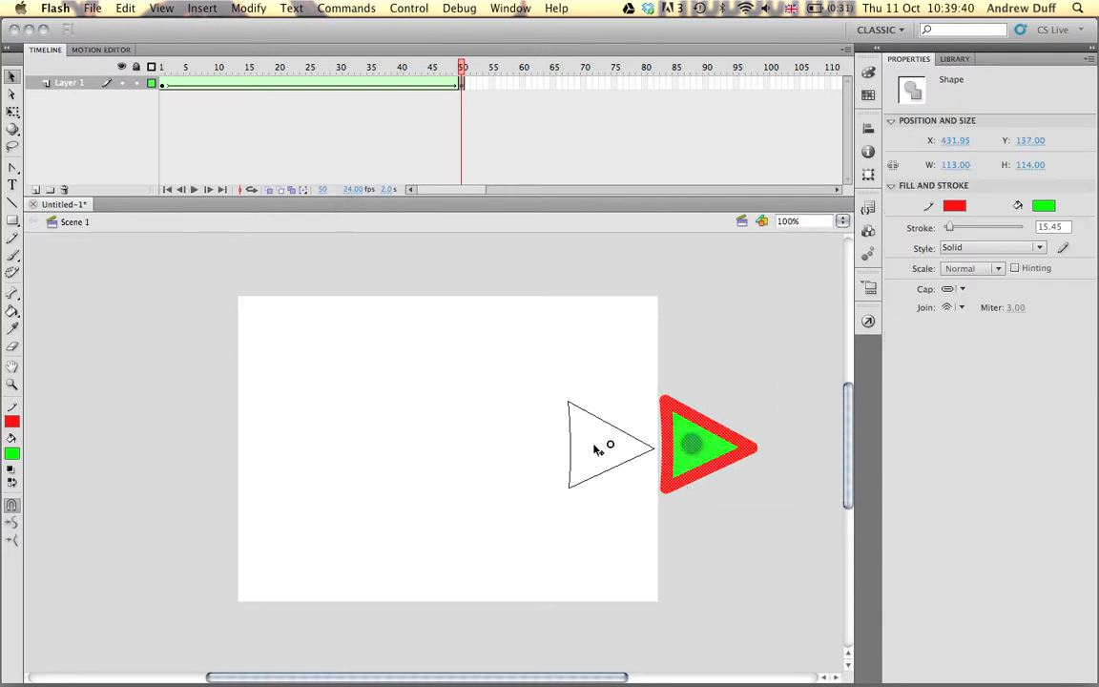
pyautogui.moveTo(593, 444); pyautogui.dragTo(594, 445)
pyautogui.click(161, 66)
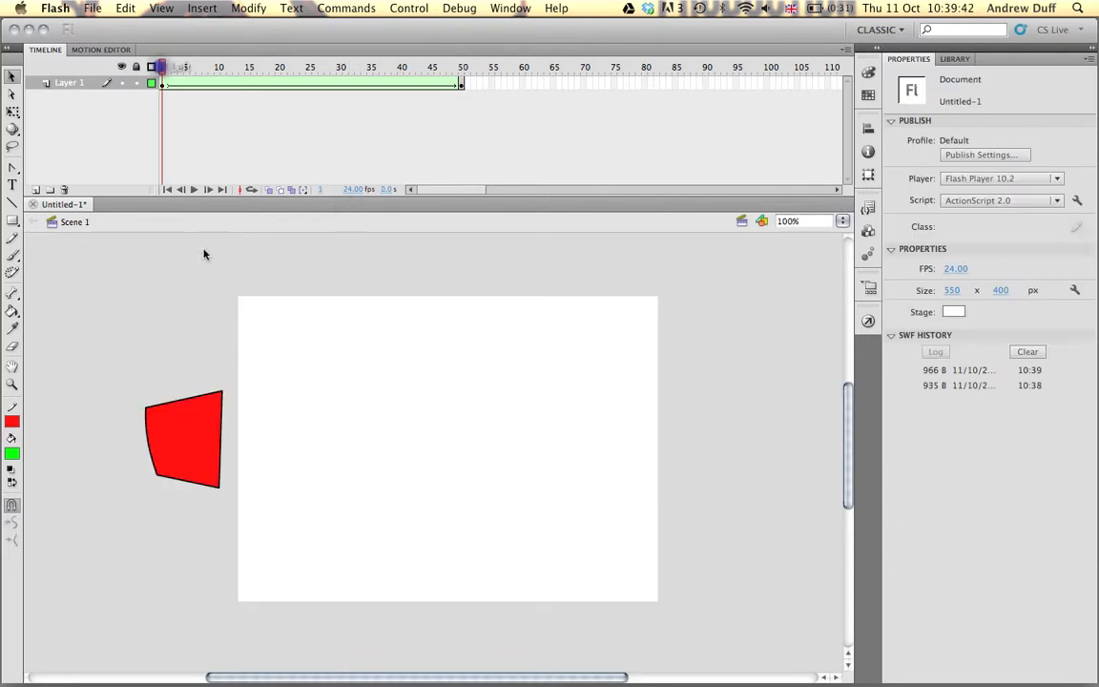
pyautogui.click(262, 546)
pyautogui.click(176, 450)
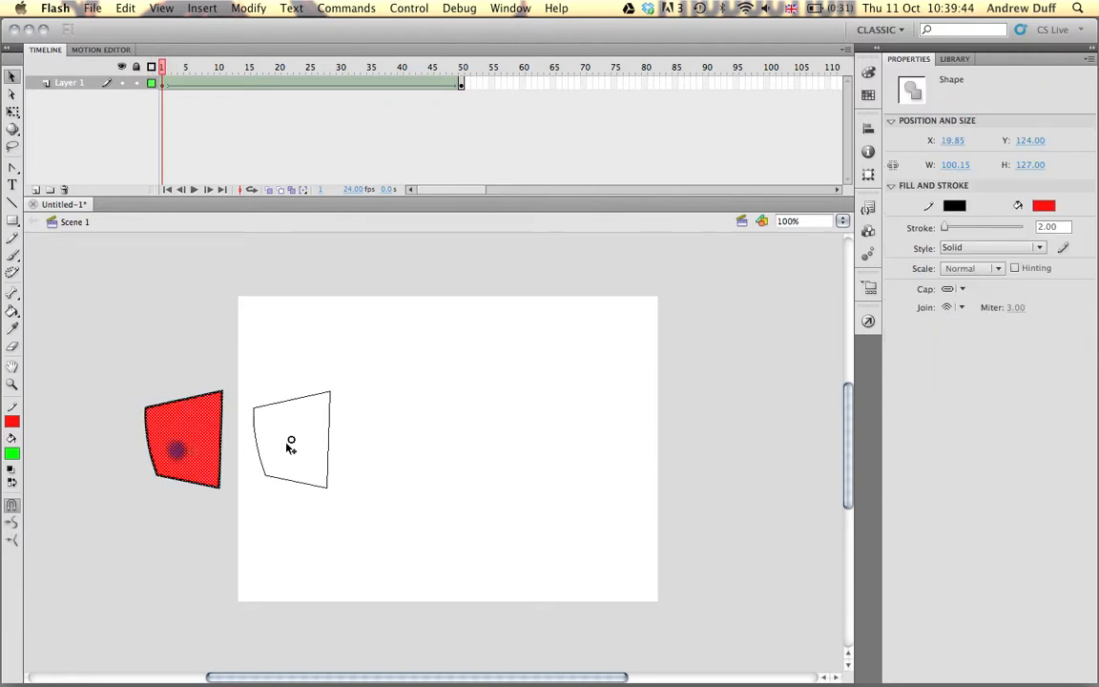
pyautogui.moveTo(283, 447); pyautogui.dragTo(282, 444)
# Step: Test the movie to view the full morph within the stage, and close the preview
pyautogui.press('super+Return')
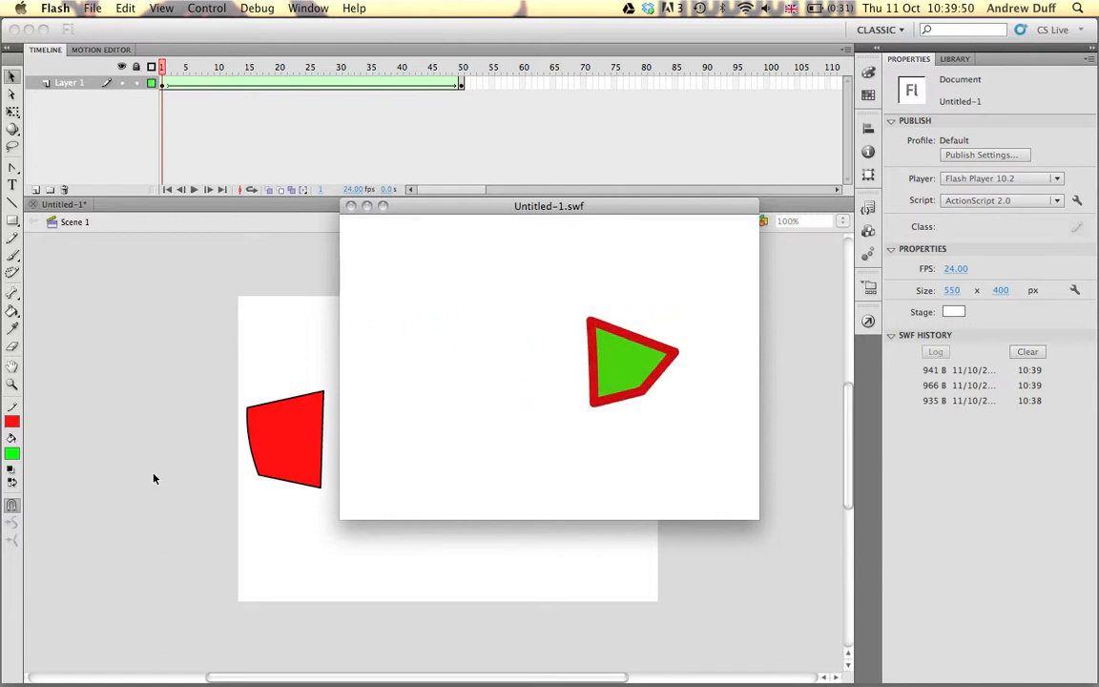
pyautogui.click(350, 207)
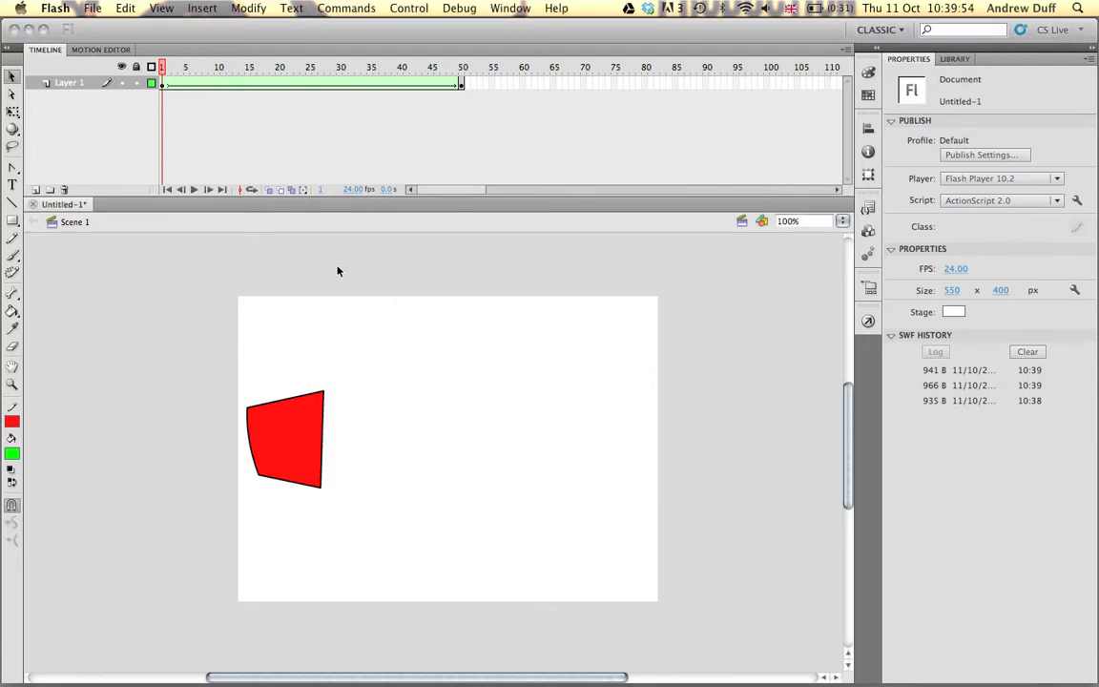